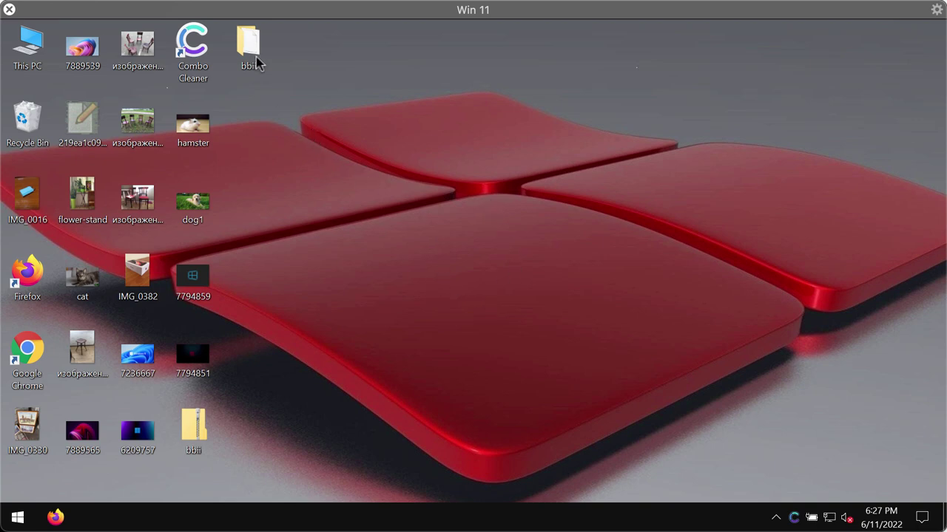
Step: Open the flower-stand image in Paint, then close it
click(74, 194)
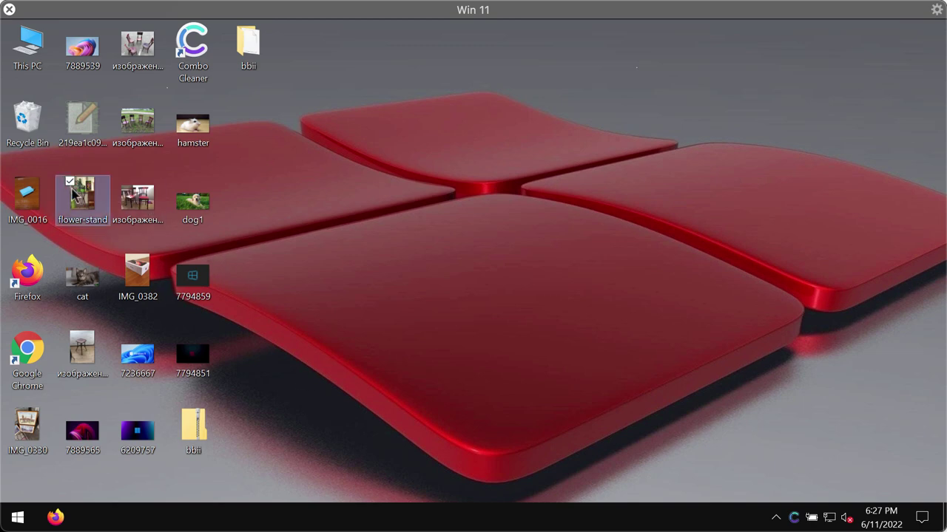
double_click(74, 194)
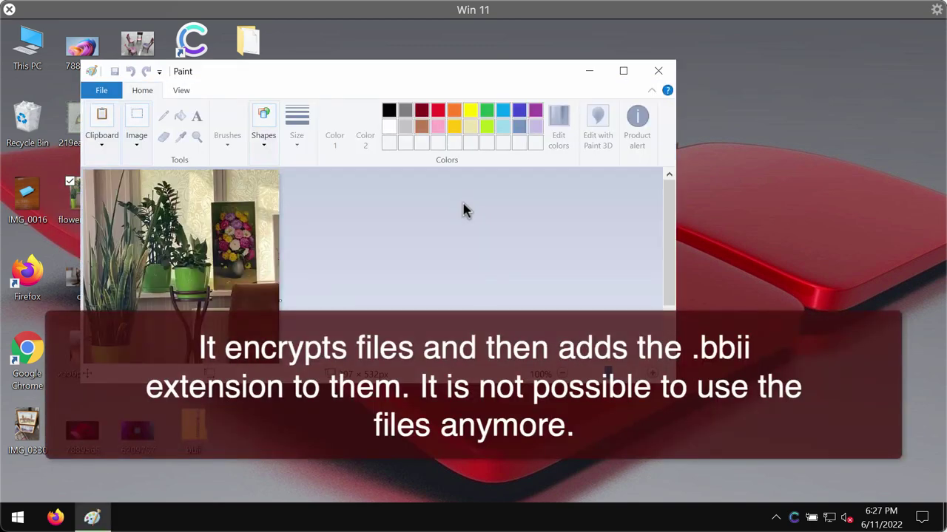
click(658, 71)
Step: Open the cat image and close it, then view IMG_0382 in Windows Photo Viewer
click(82, 296)
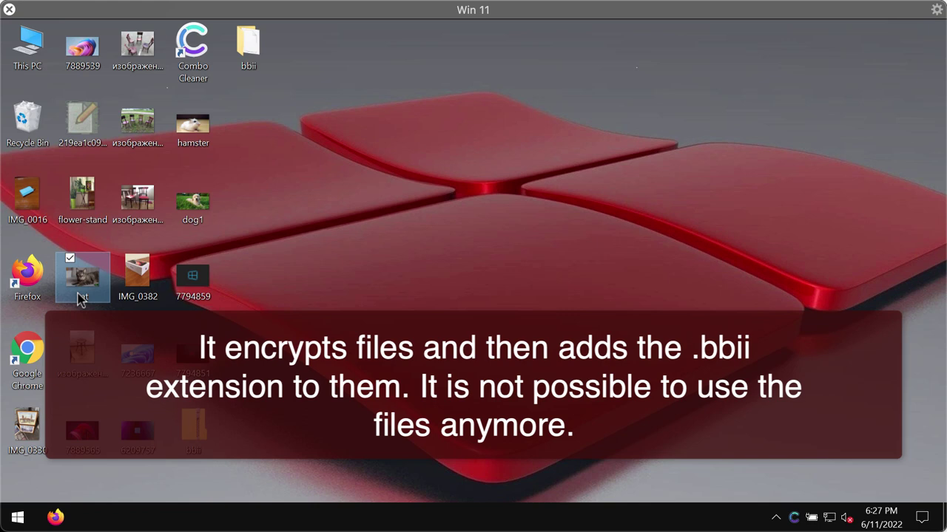
key(F2)
key(Return)
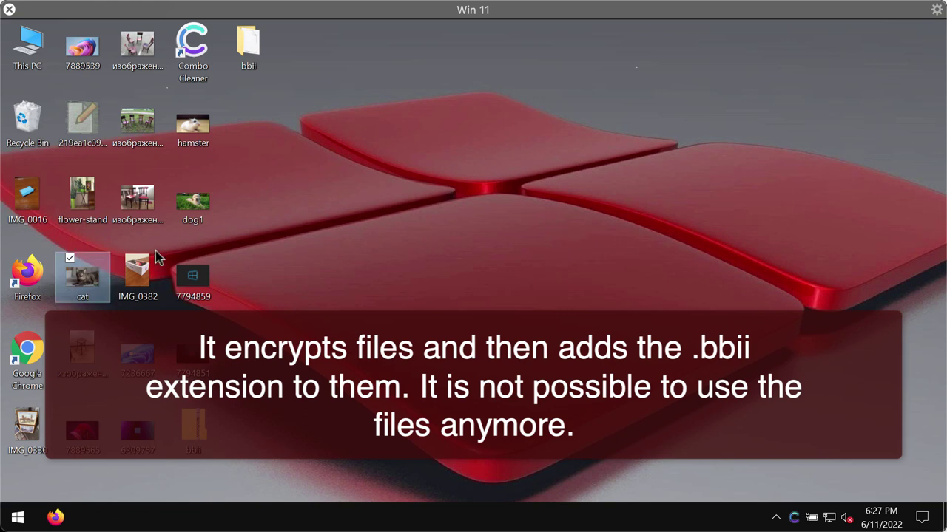
key(Return)
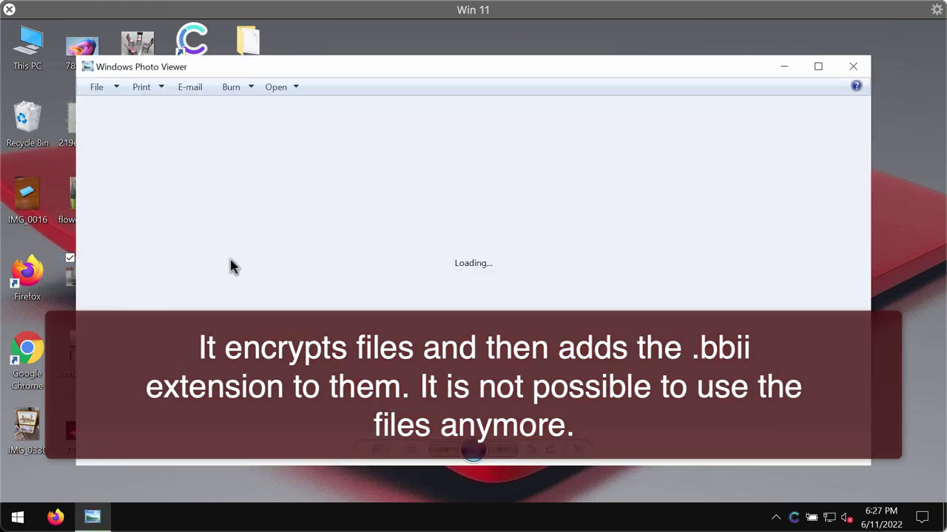
key(alt+F4)
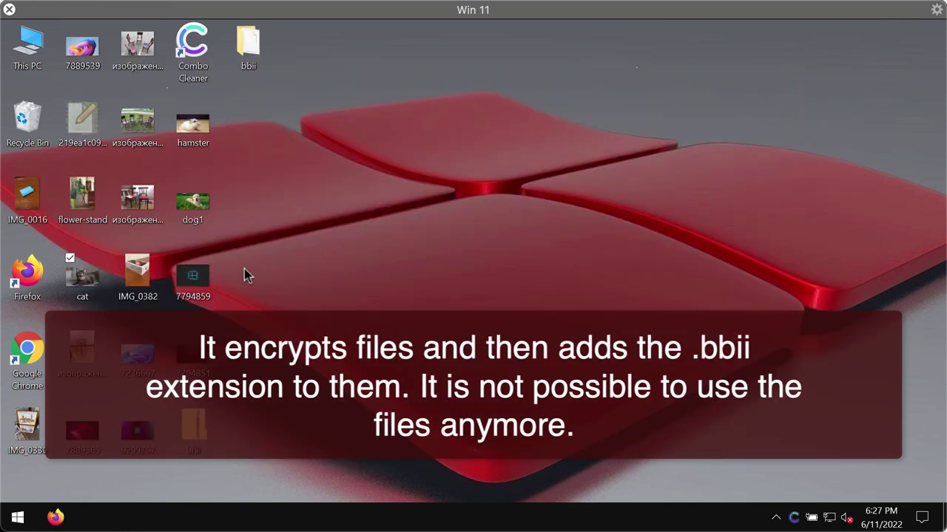
double_click(135, 268)
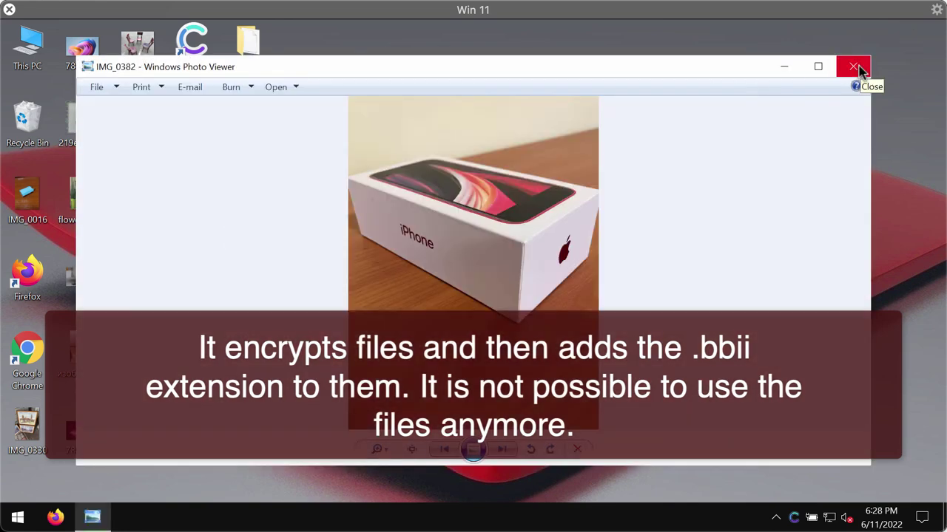
Step: Close the photo, inspect the bbii folder's single 751 KB application, then close the folder
click(856, 68)
double_click(246, 49)
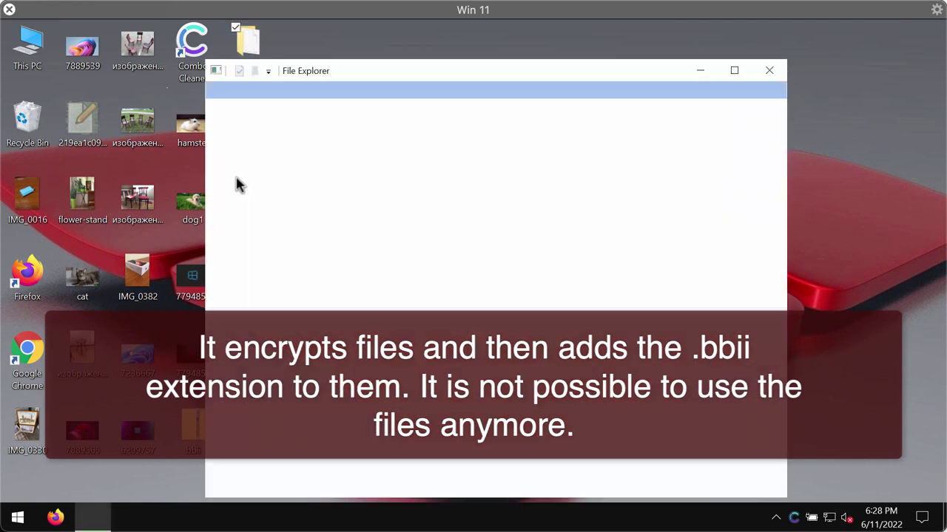
click(438, 160)
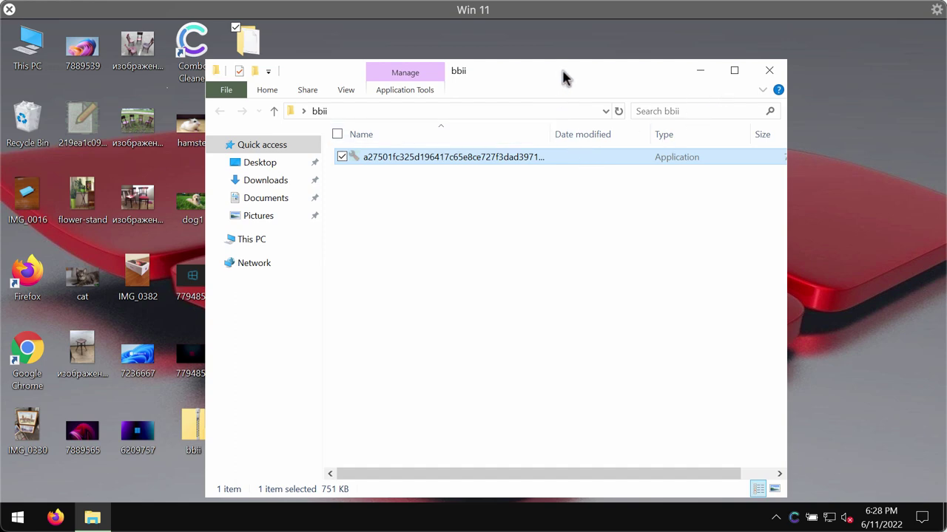
drag(559, 73, 575, 69)
click(784, 68)
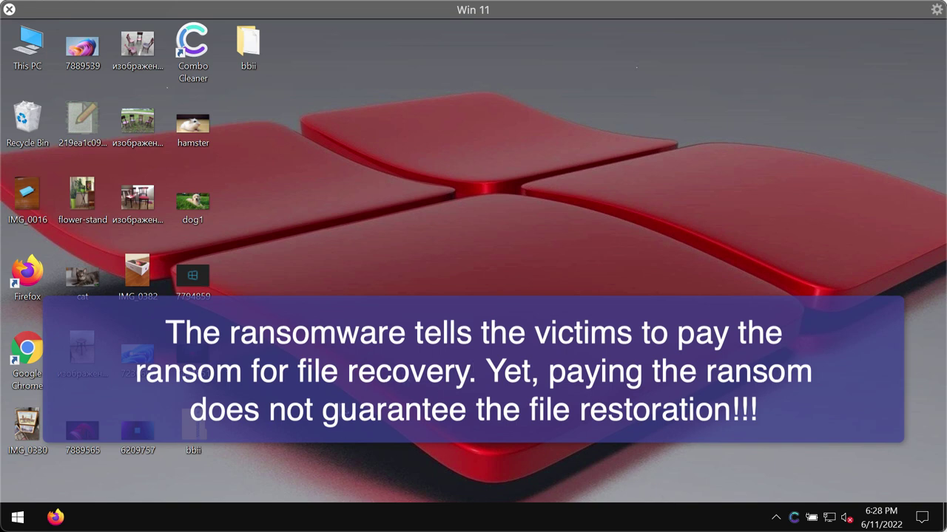
Step: Sign out from the Start button's context menu, then sign back in from the lock screen
right_click(18, 518)
mouse_move(81, 474)
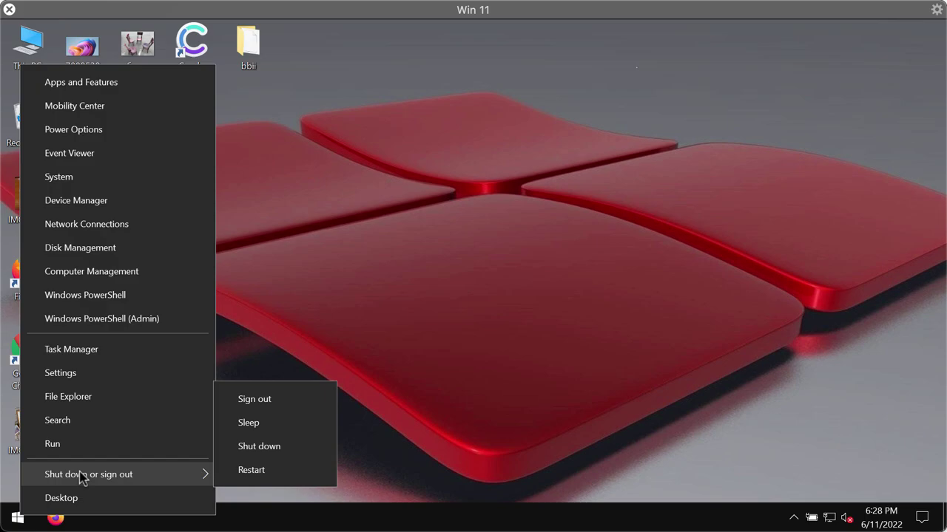
click(319, 401)
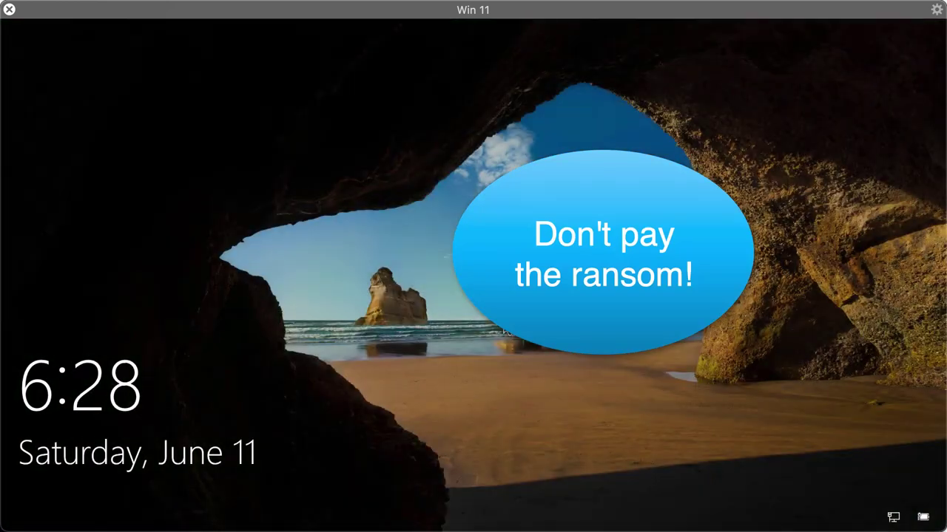
click(507, 355)
click(467, 334)
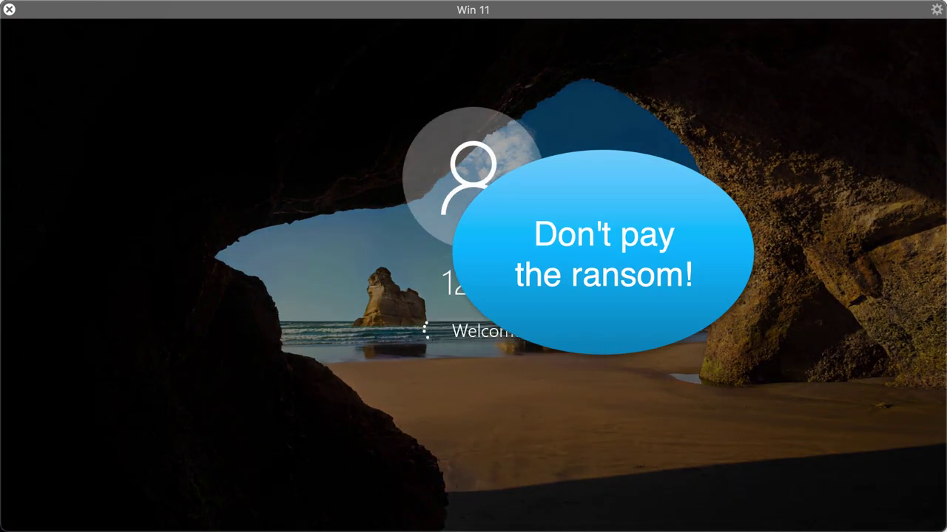
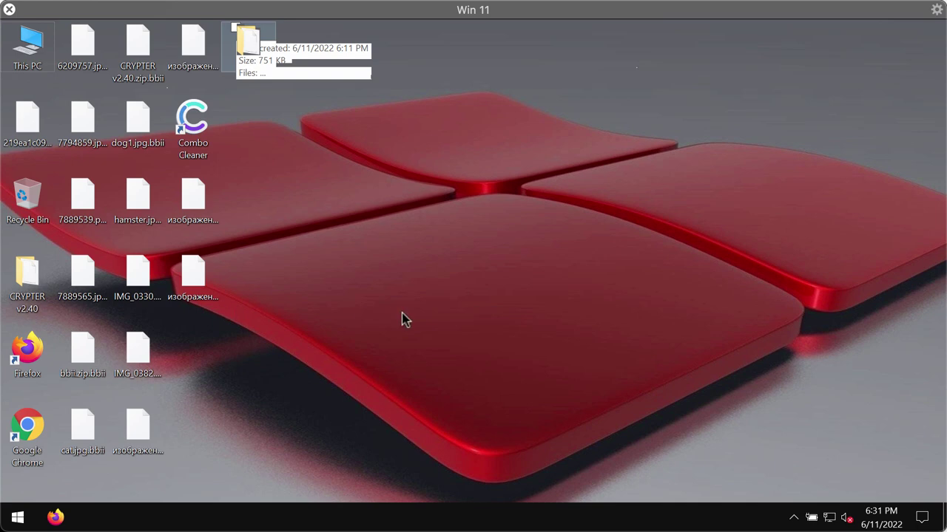
Step: Try opening hamster.jpg.bbii from the desktop to get the 'Windows can't open this type of file' notice
double_click(135, 196)
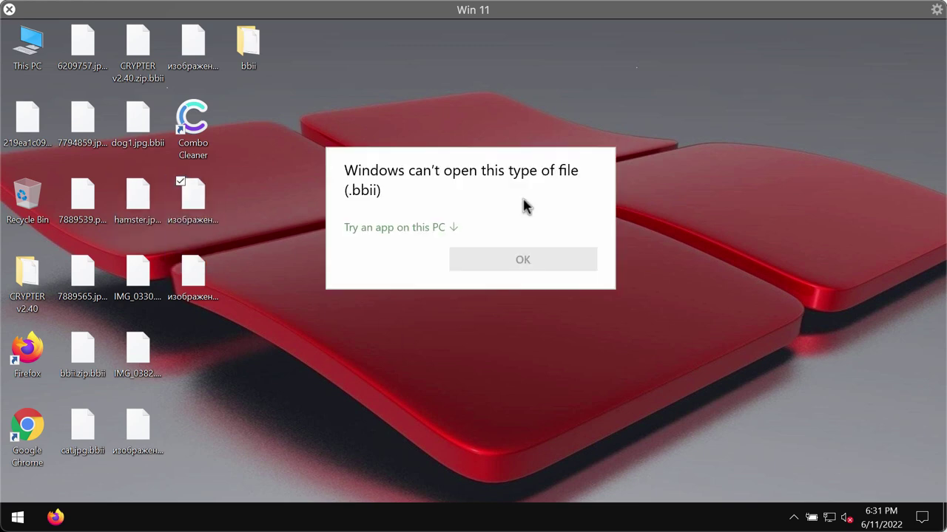
Step: Clear the earlier error and try opening dog1.jpg.bbii, which Windows can't open
click(601, 111)
click(142, 127)
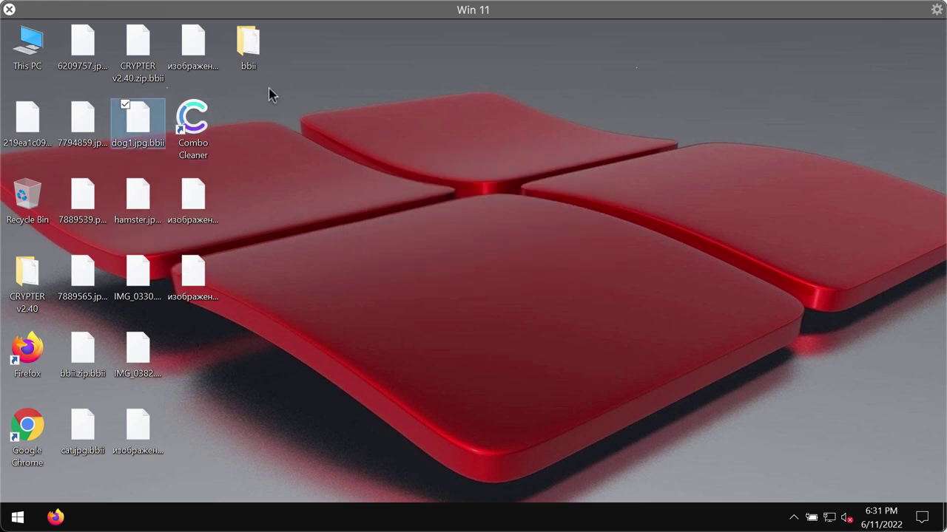
double_click(152, 118)
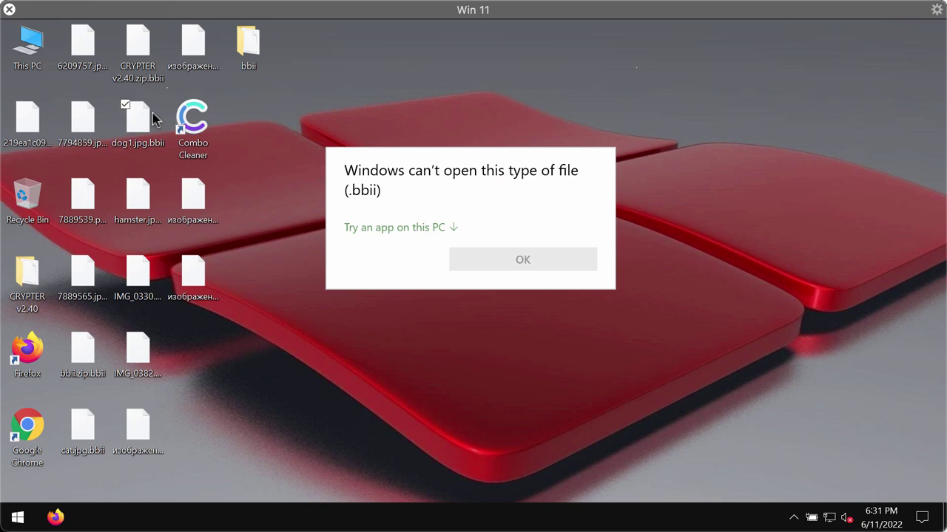
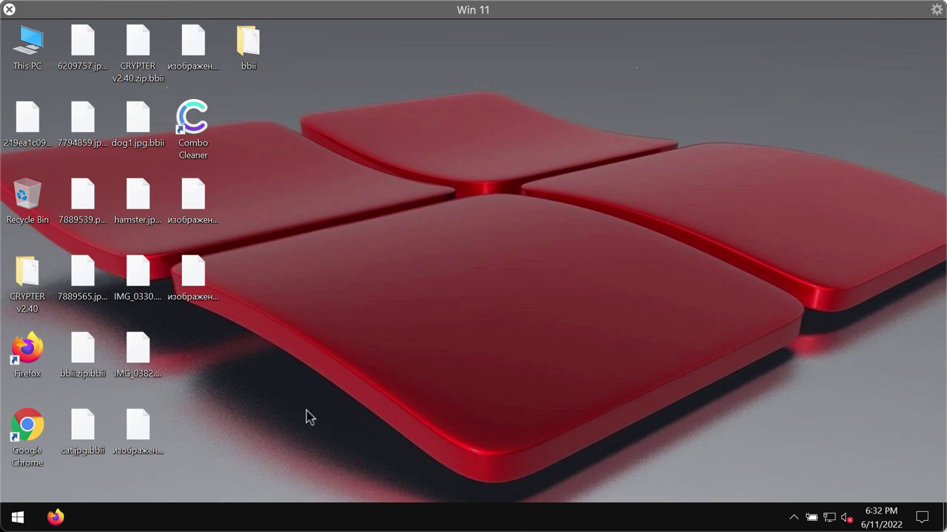
Step: Launch Task Manager from the taskbar's right-click menu to view running processes
right_click(524, 519)
click(549, 452)
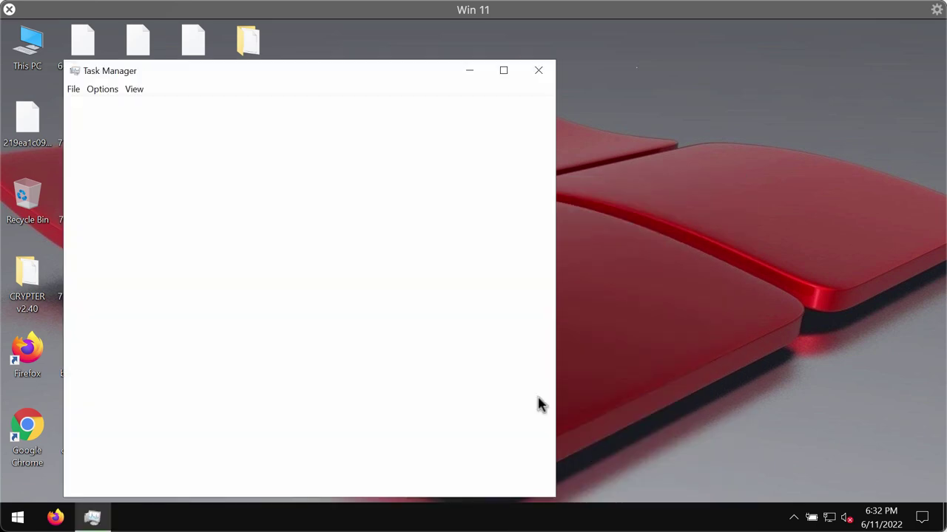
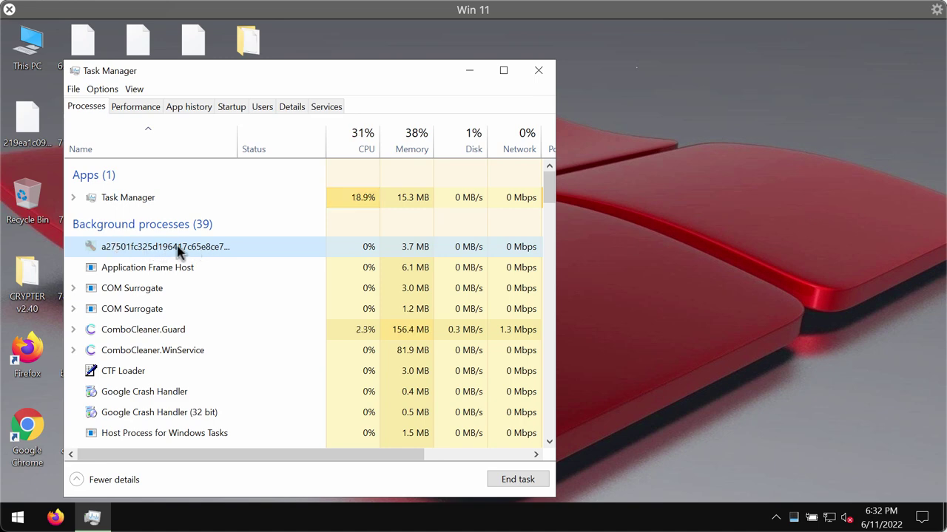
Step: End the random-hex-named background process via End task, then close Task Manager
right_click(195, 251)
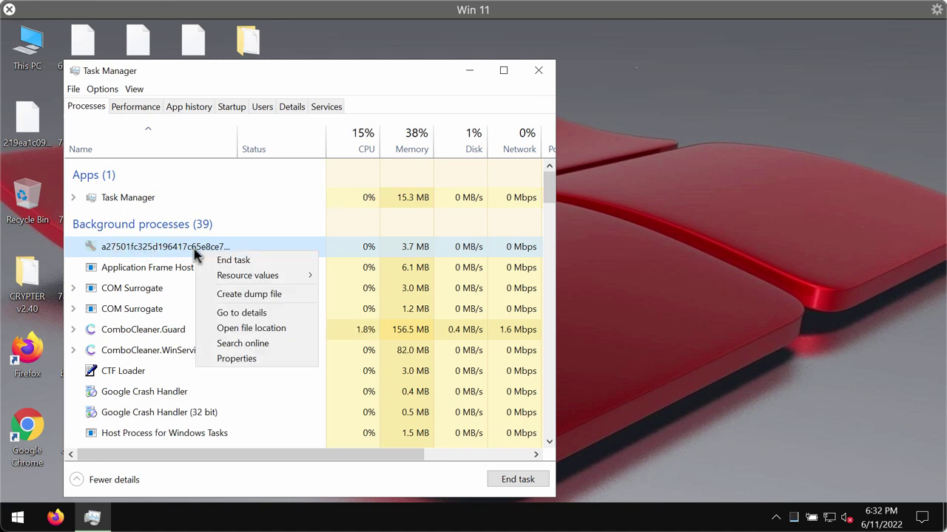
click(233, 260)
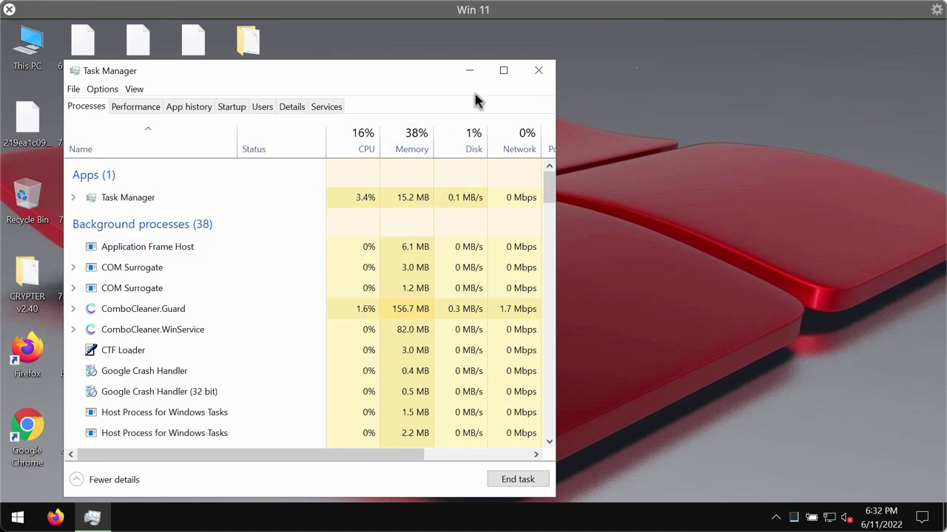
click(546, 70)
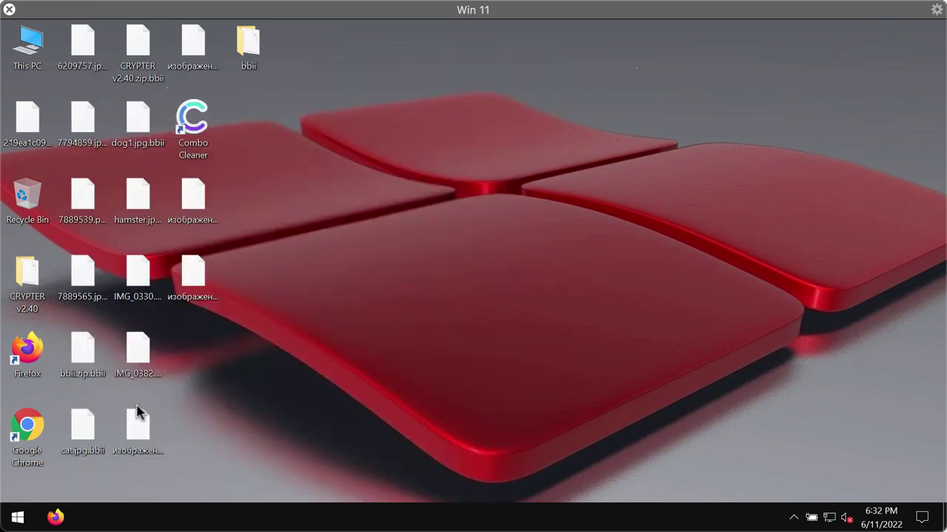
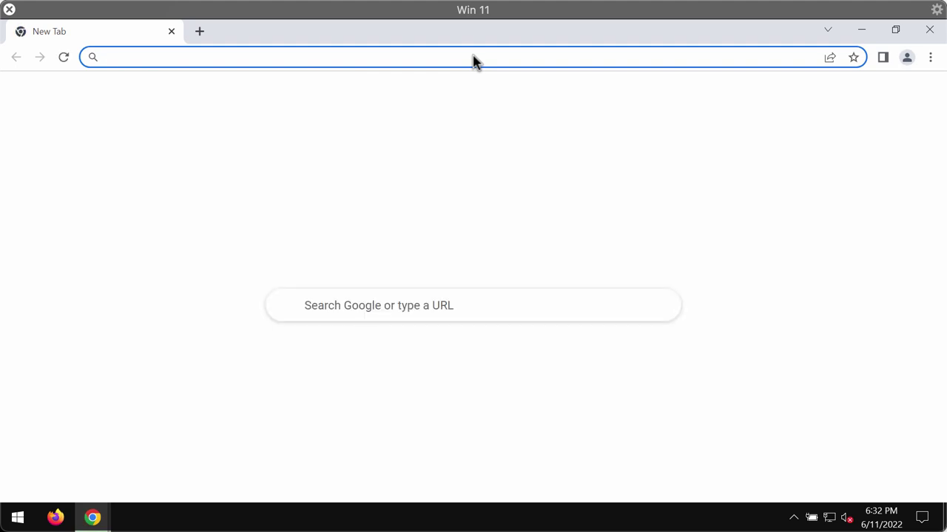
Step: Load combocleaner.com in Chrome and select its domain in the address bar
text(c)
key(Return)
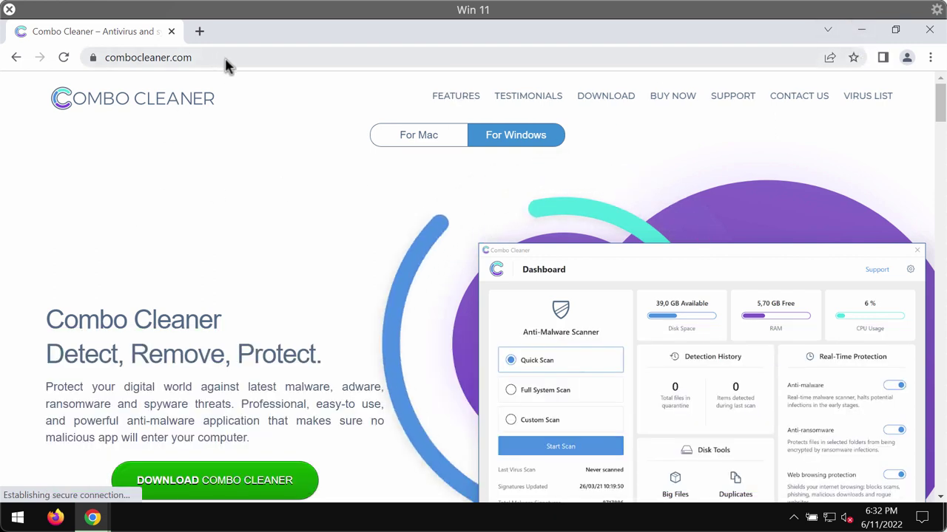
click(273, 58)
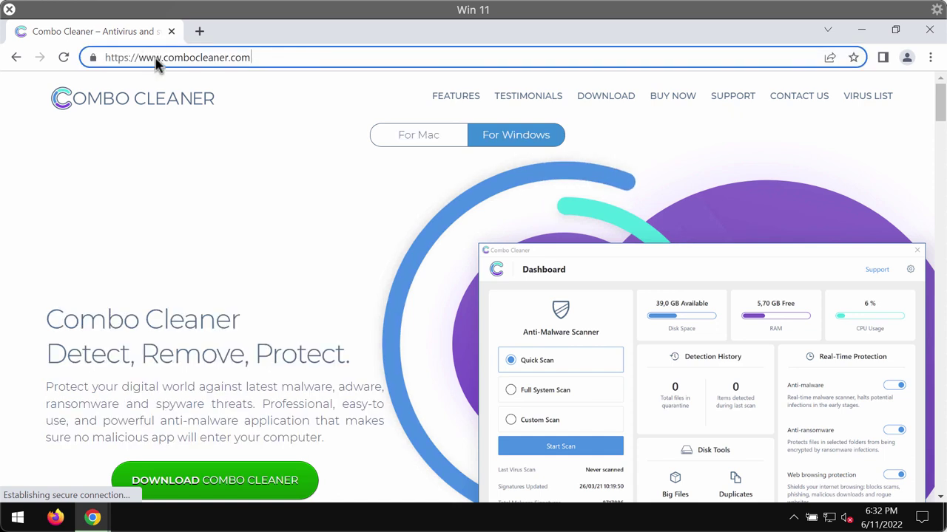
drag(163, 58, 251, 68)
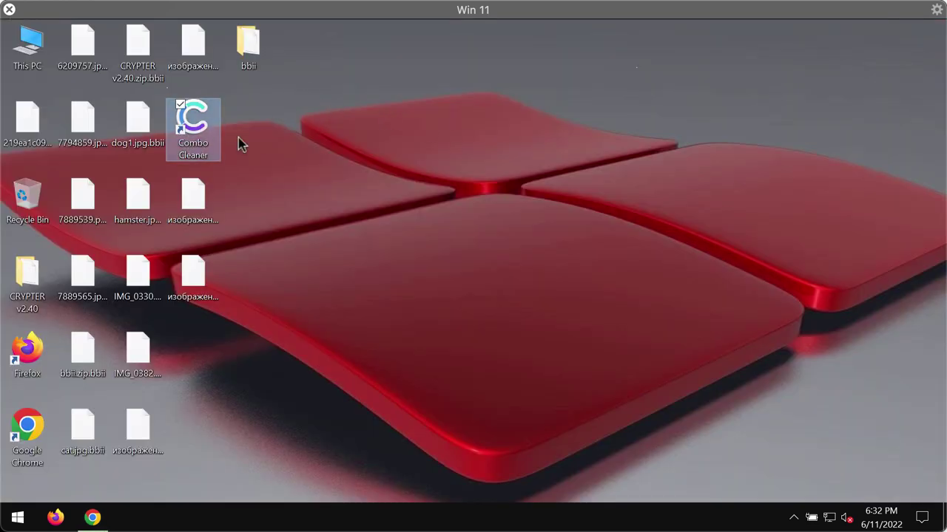
Step: Reveal the hidden tray icons and launch Combo Cleaner from its desktop shortcut
click(794, 517)
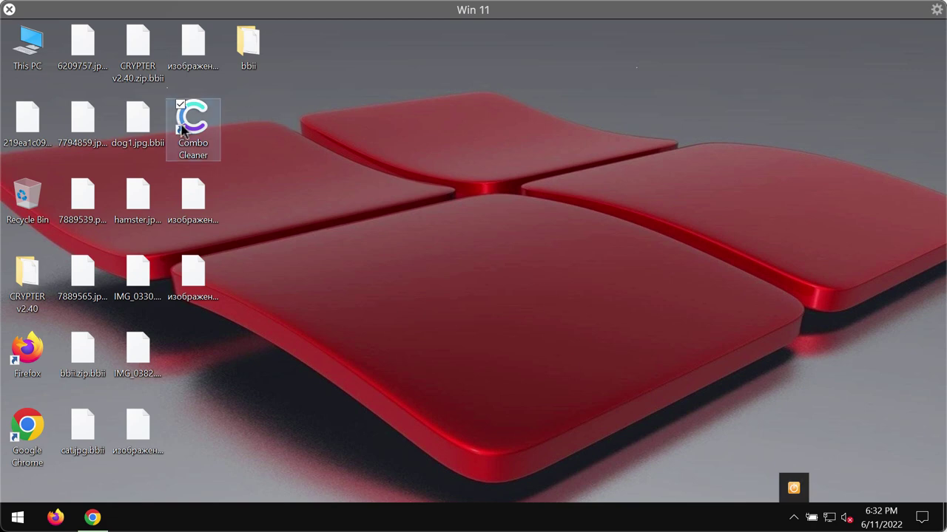
double_click(184, 130)
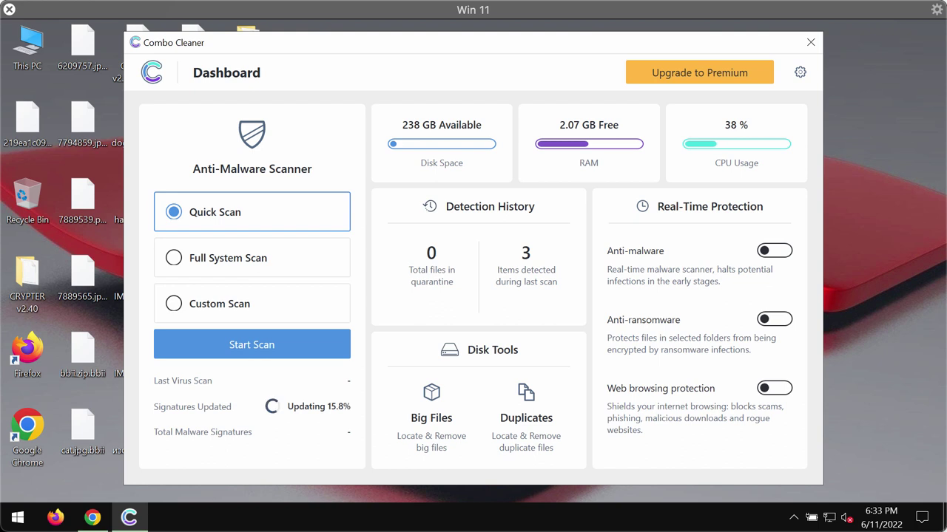
Step: Start a Quick Scan, reposition the window, and open Combo Cleaner's Settings during the scan
click(251, 345)
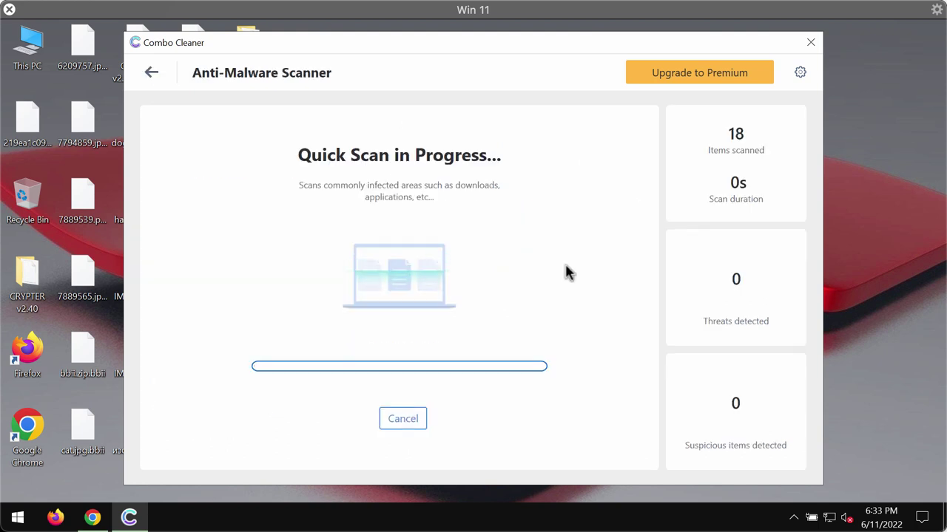
drag(490, 47, 487, 44)
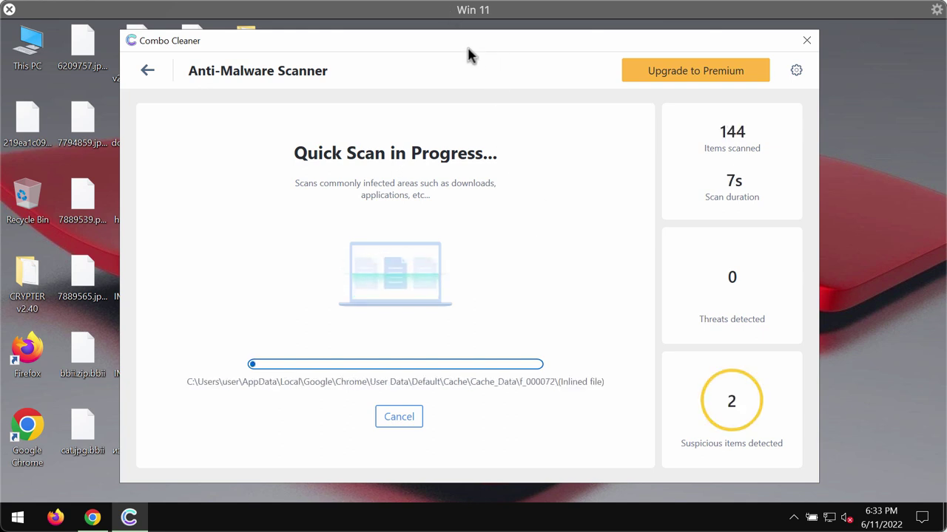
drag(490, 47, 486, 53)
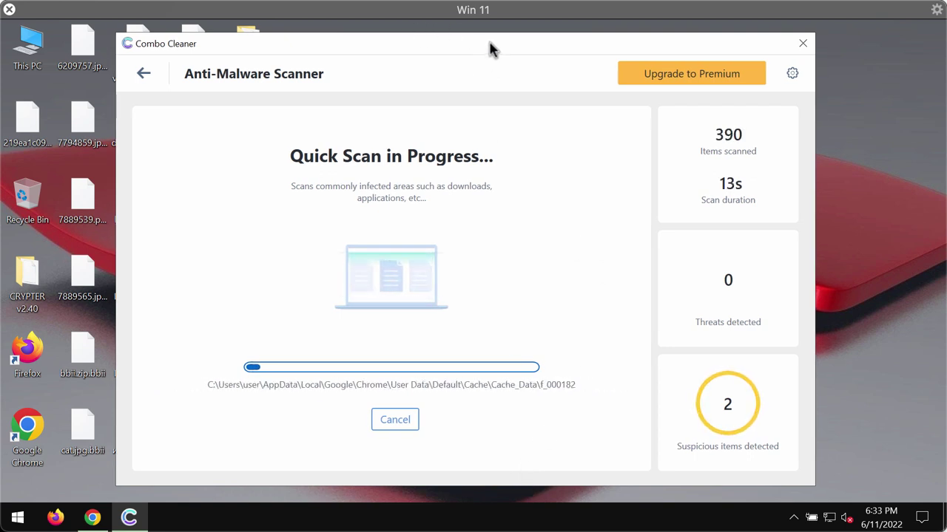
drag(489, 43, 486, 72)
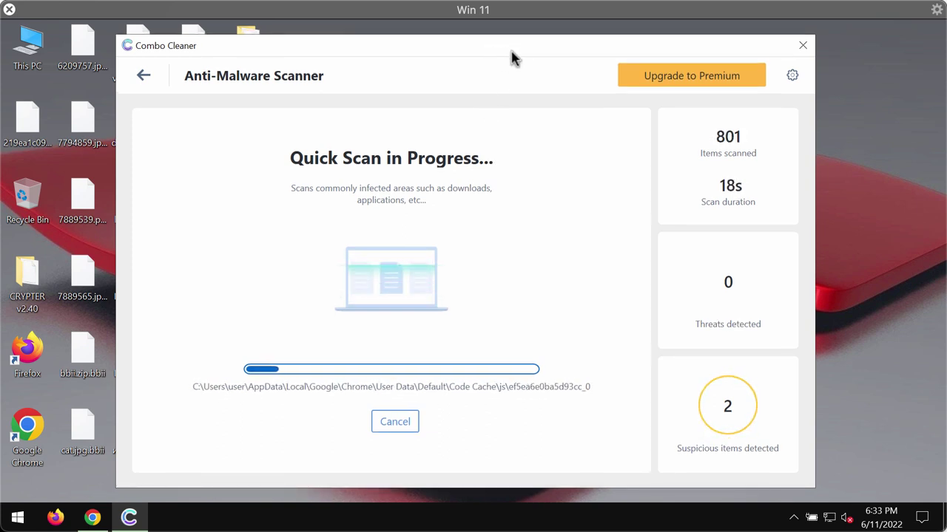
click(792, 77)
Step: Review the Anti-Ransomware settings, then go back to the Dashboard
click(413, 125)
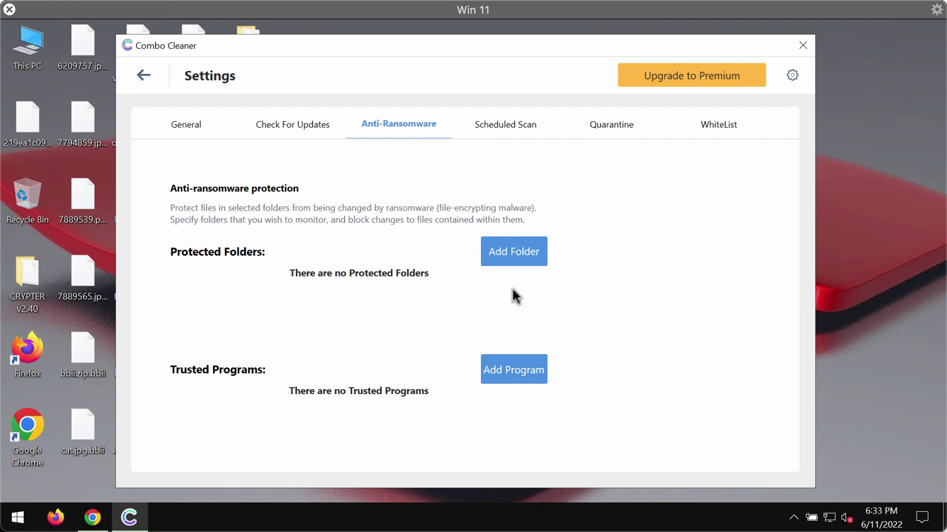
click(143, 77)
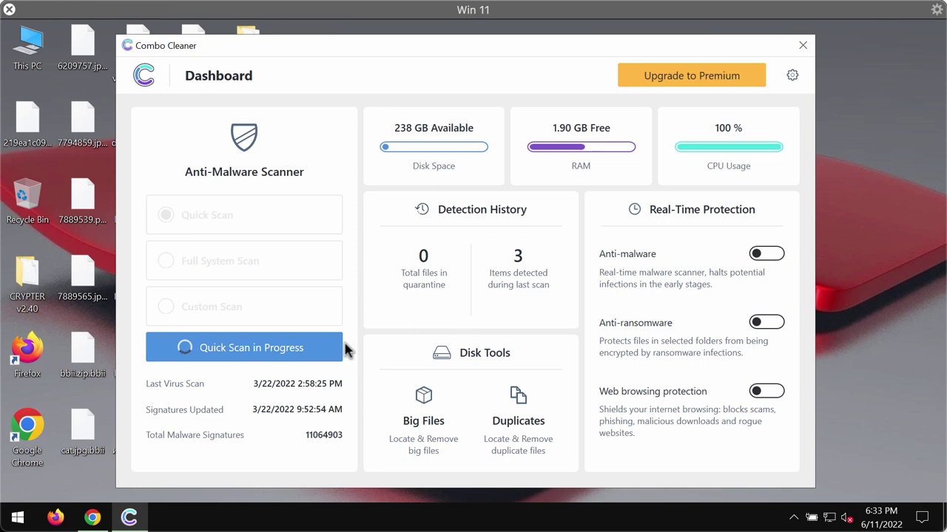
Step: Cancel the quick scan after 5 items found and open the Get Combo Cleaner Premium page
click(268, 354)
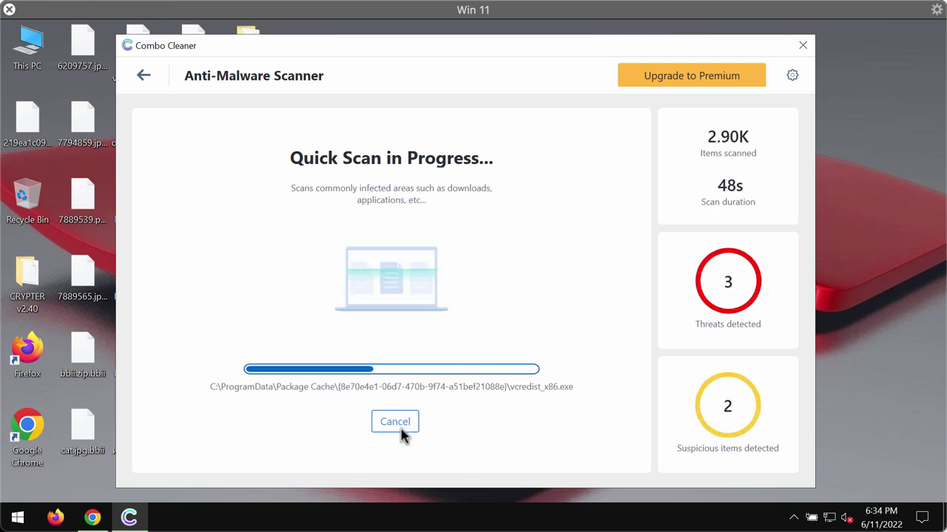
click(401, 426)
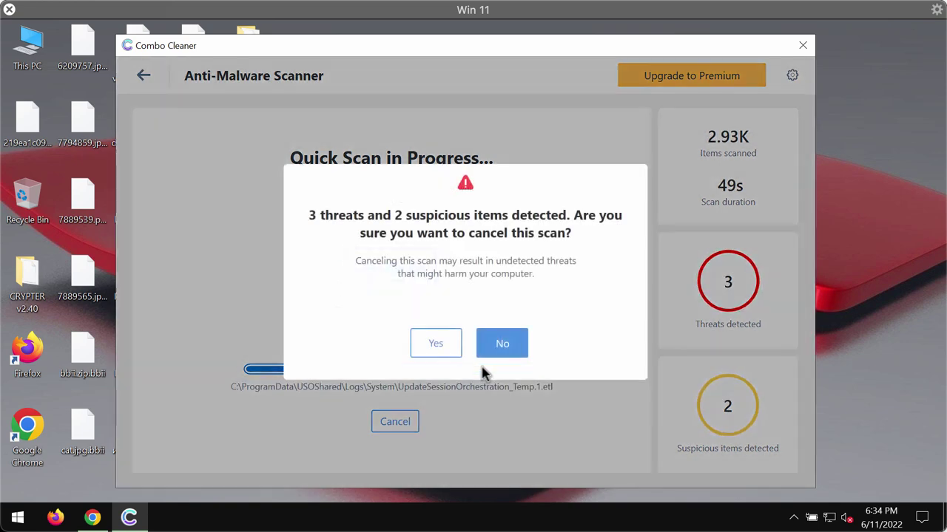
click(446, 346)
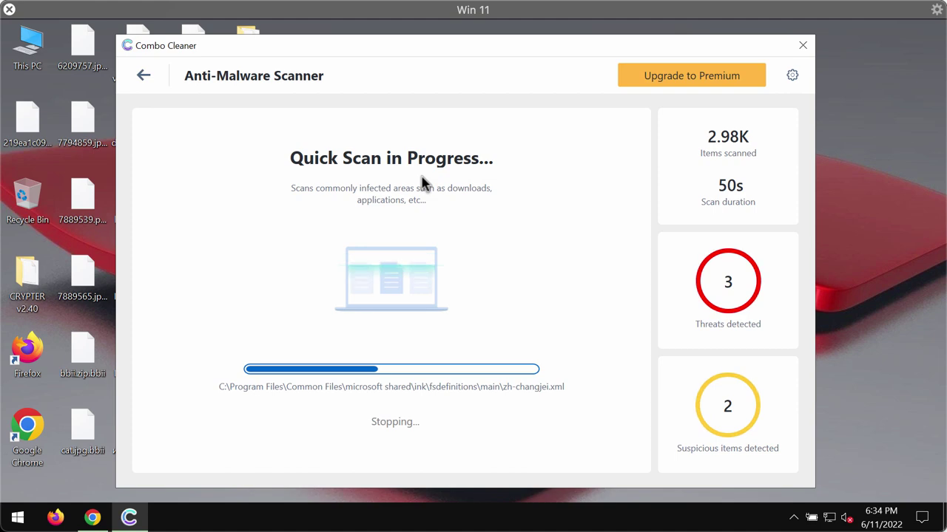
click(675, 79)
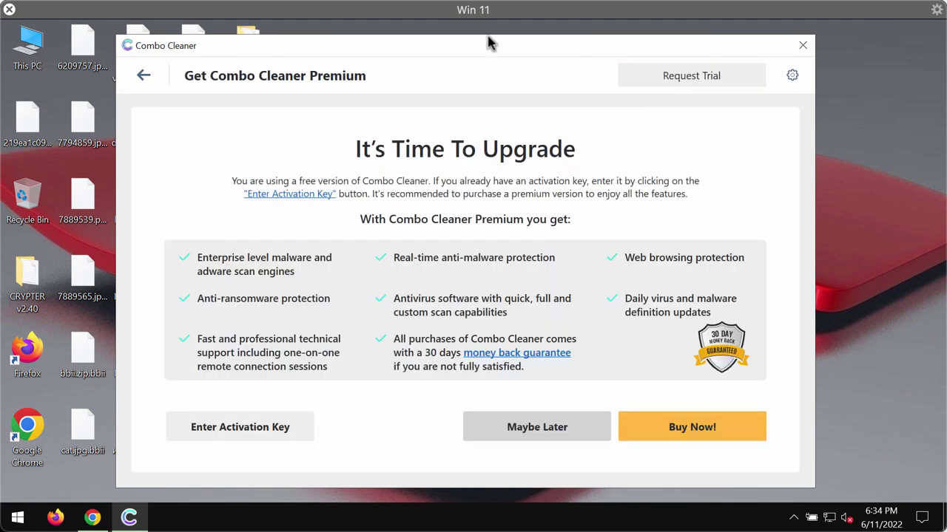
drag(488, 55, 485, 55)
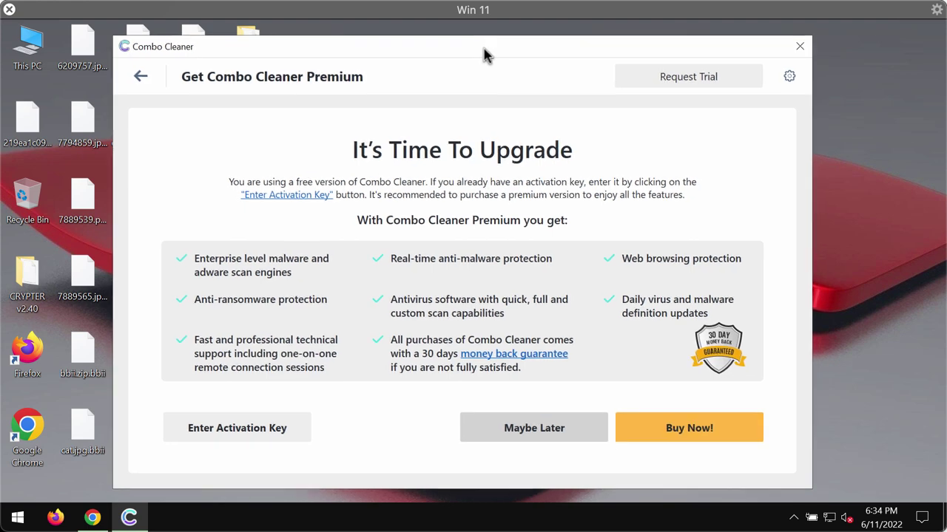